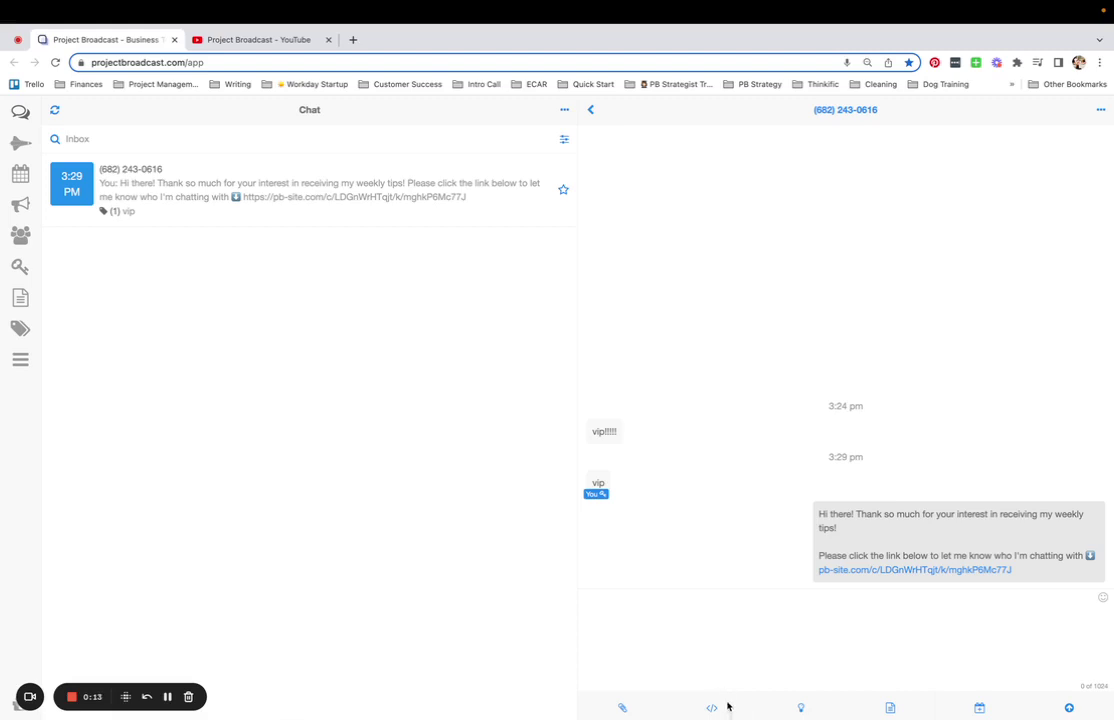
# Select the Open Office Hours Link field ({{userCustom1}}) in the Dynamic Field picker's USER tab
pyautogui.click(713, 709)
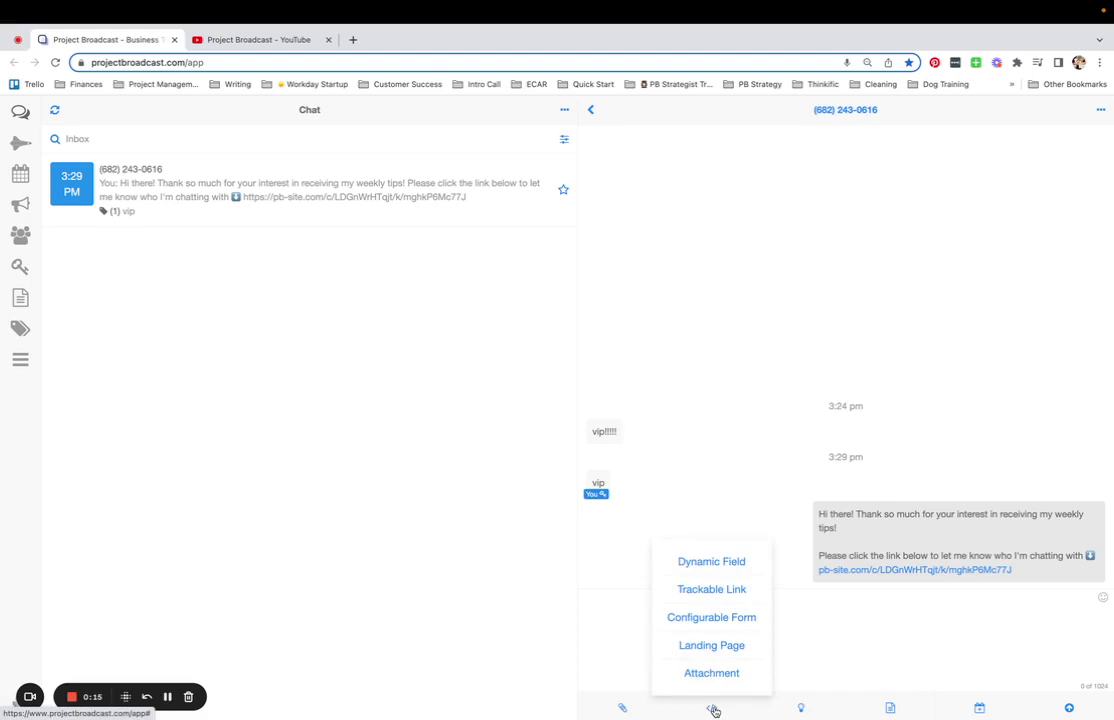
pyautogui.click(727, 563)
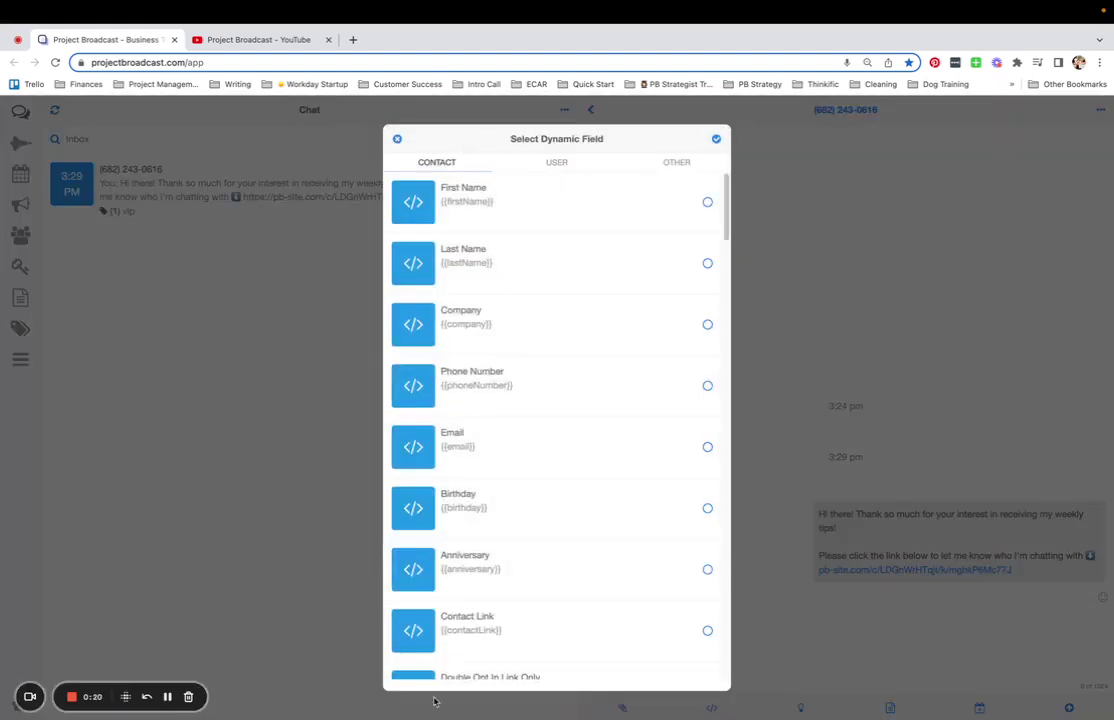
pyautogui.click(558, 164)
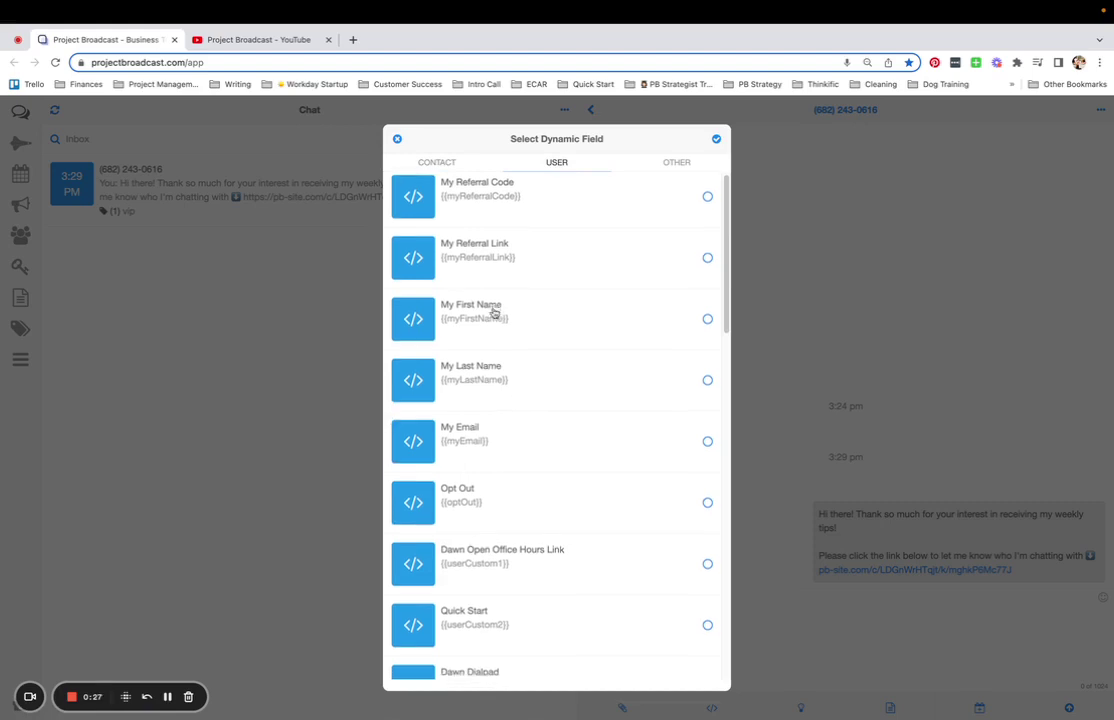
pyautogui.scroll(-5, 492, 316)
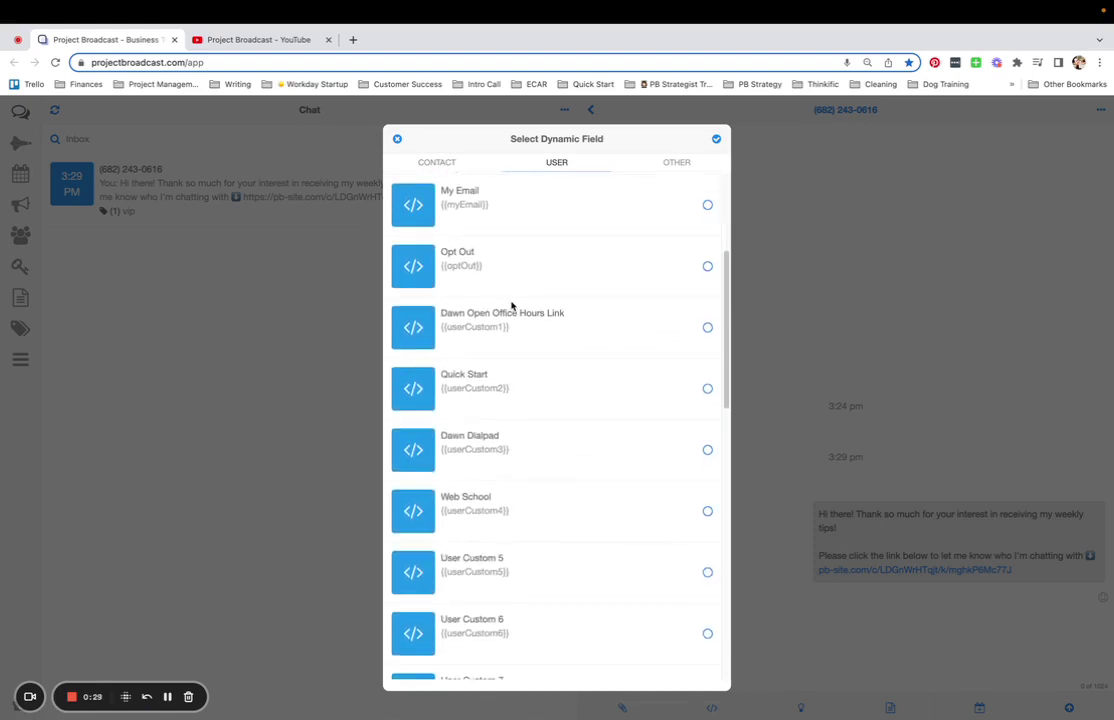
pyautogui.scroll(-2, 510, 302)
pyautogui.scroll(-1, 506, 308)
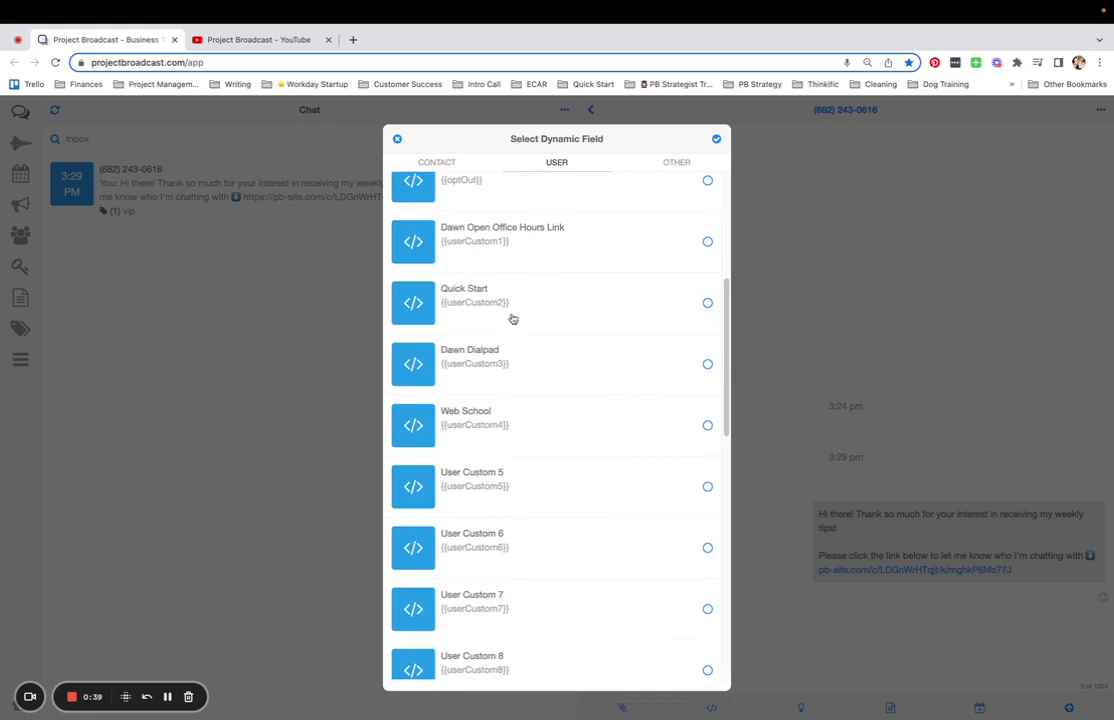
pyautogui.click(524, 241)
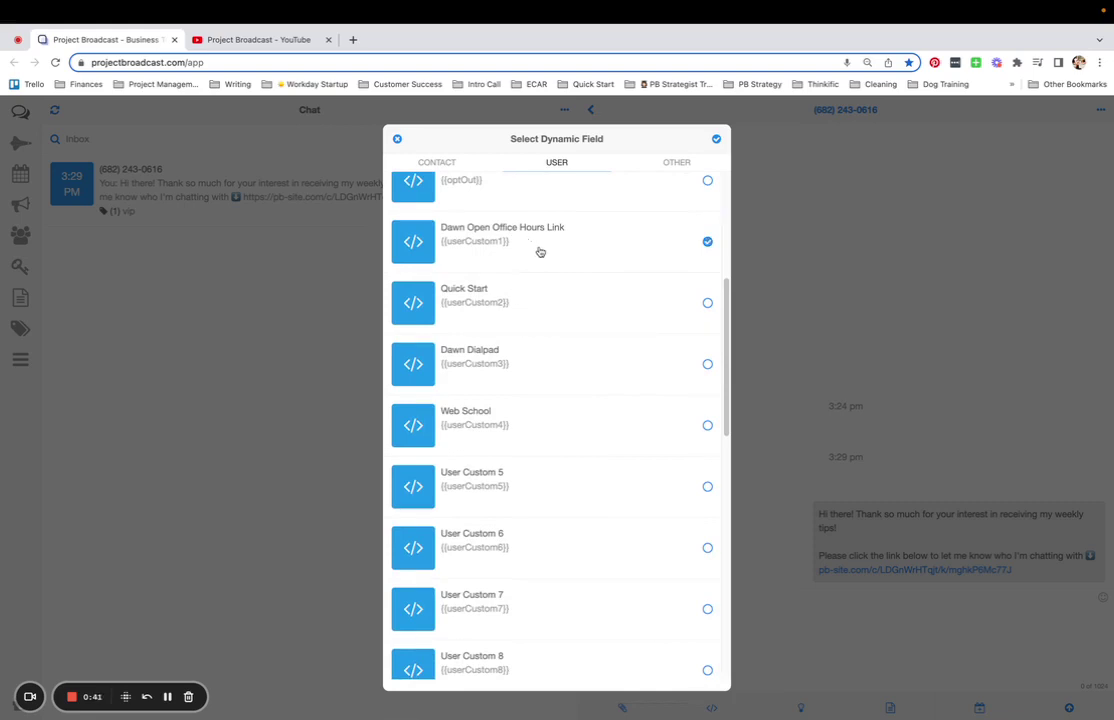
# Insert the field, add 'Hey! Let's meet over here' before it and 'See you in 5!' after it, then send
pyautogui.click(716, 140)
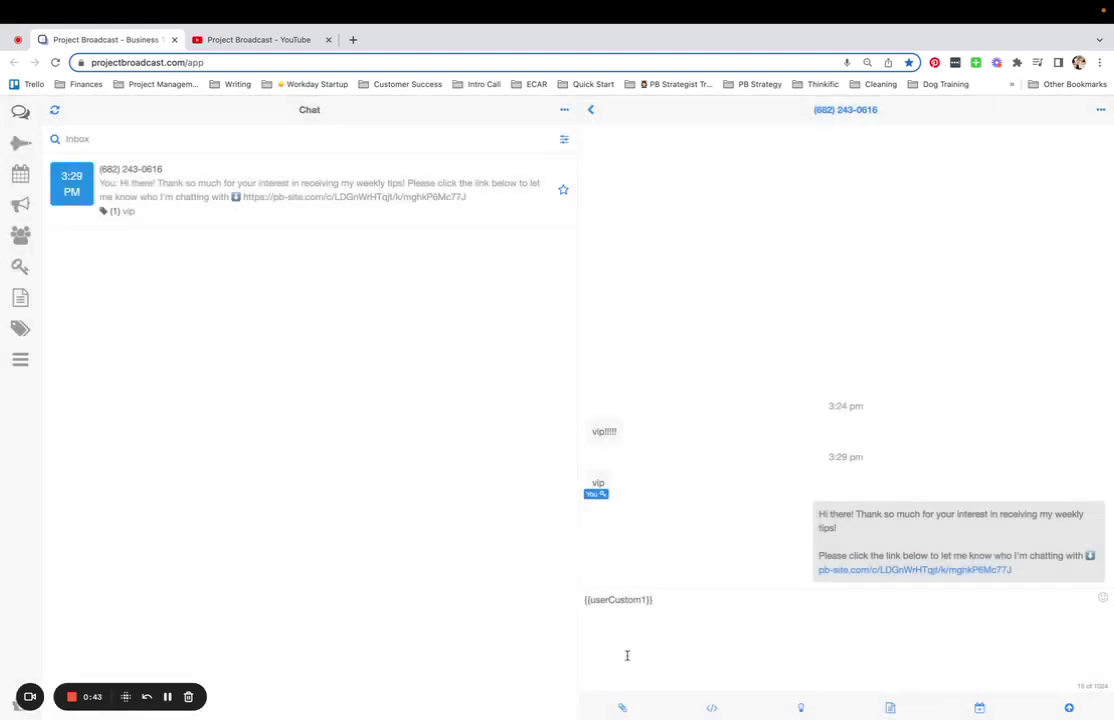
pyautogui.click(583, 599)
pyautogui.write("Hey! Let's meet over he")
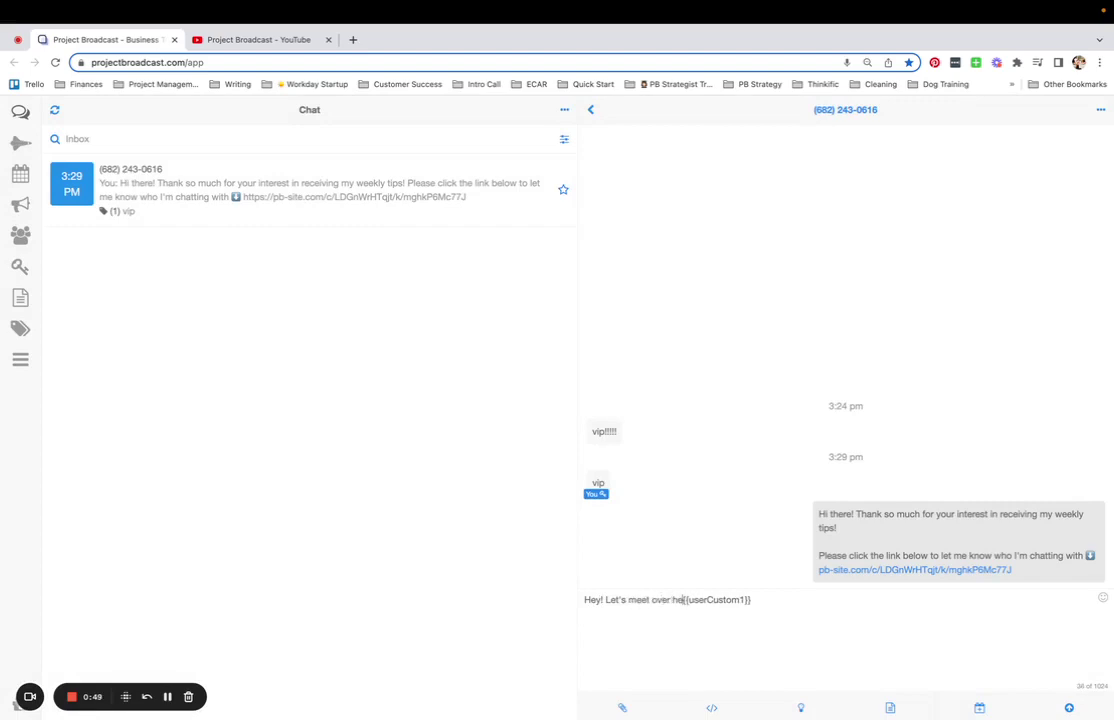
pyautogui.write('re')
pyautogui.press('Return')
pyautogui.write('See you {')
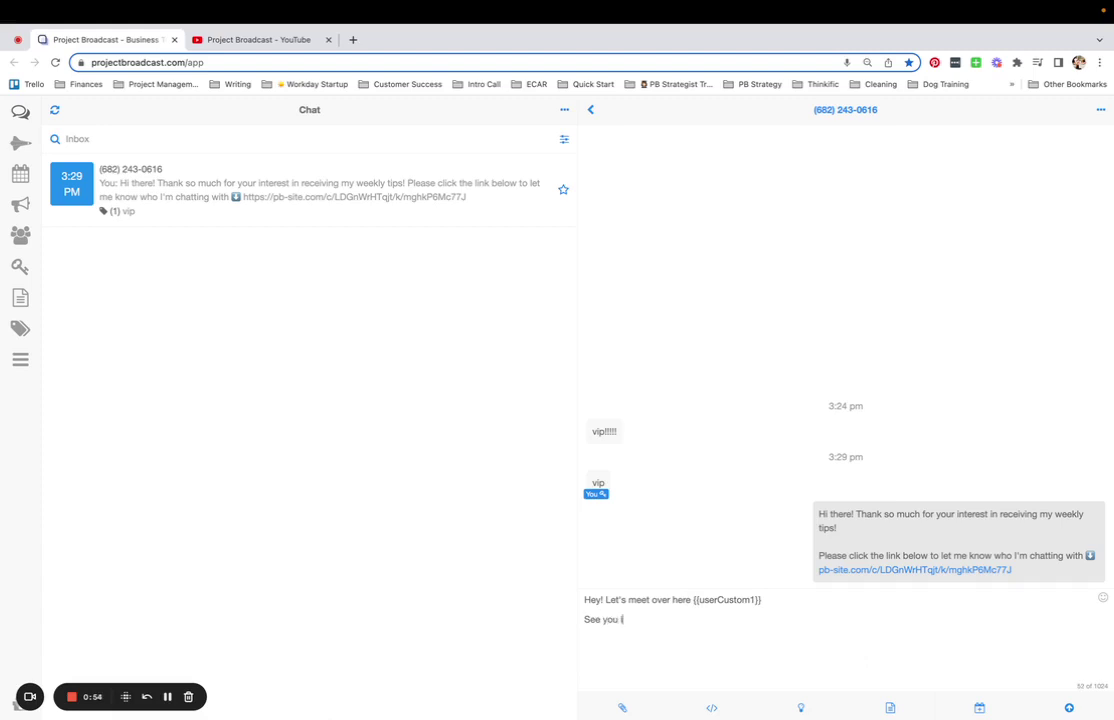
pyautogui.write('n 5!')
pyautogui.click(1069, 711)
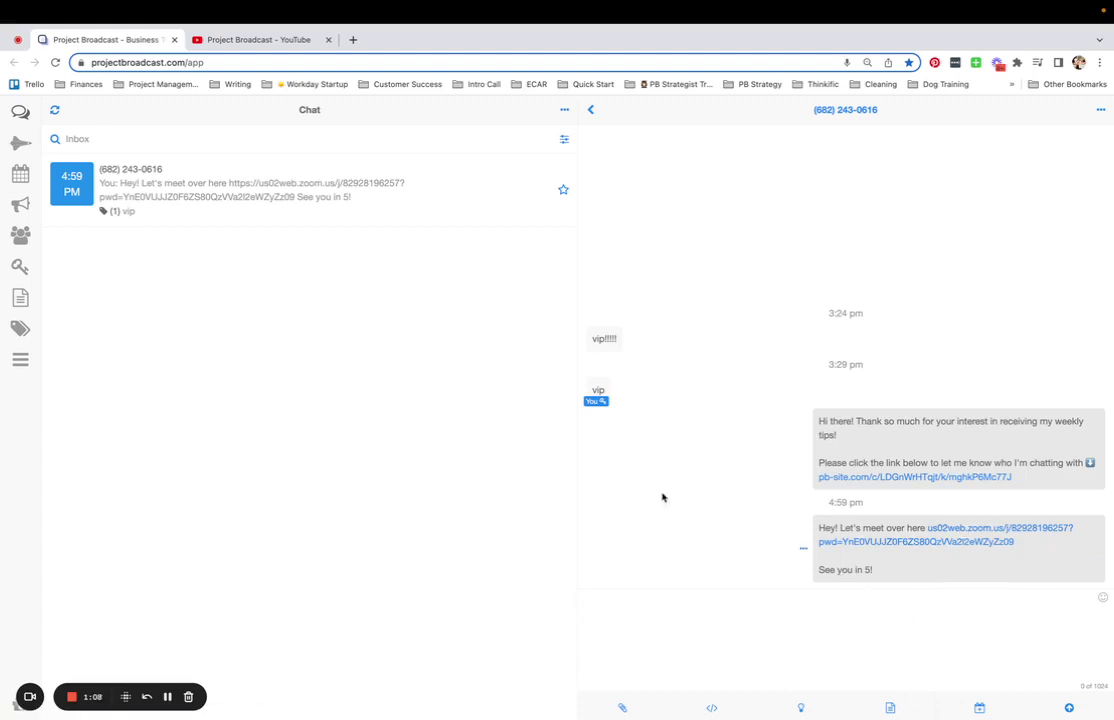
# Rename User Custom 5 to 'YouTube' in Custom Field Names and save
pyautogui.click(20, 362)
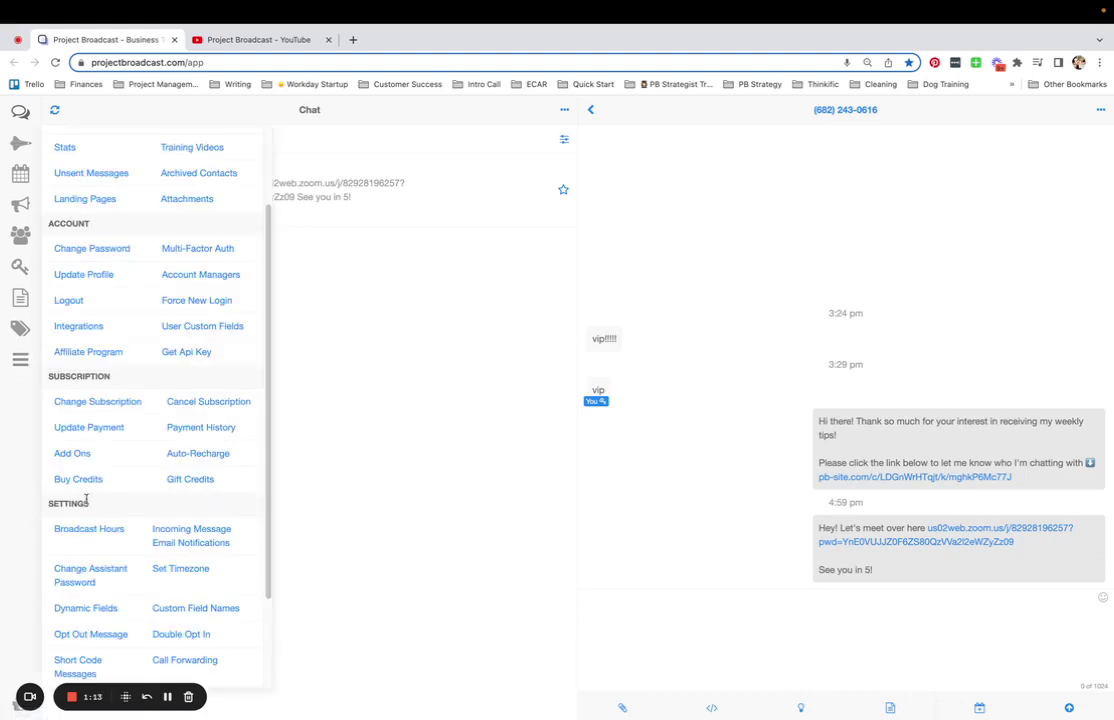
pyautogui.scroll(-2, 200, 560)
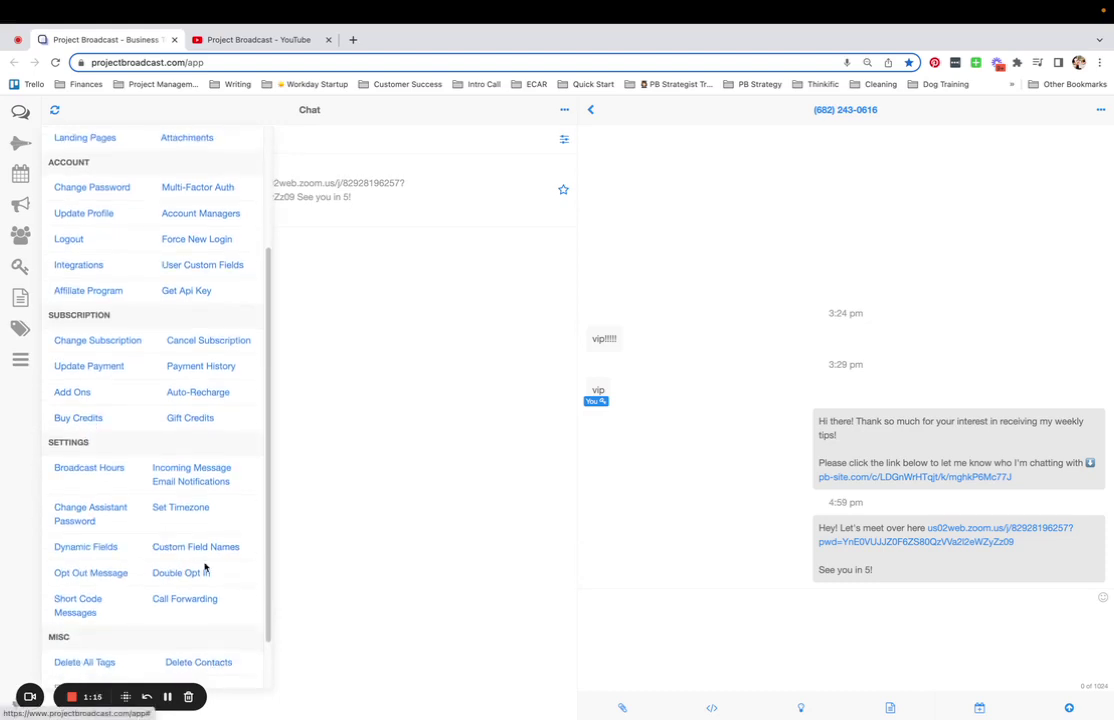
pyautogui.click(222, 549)
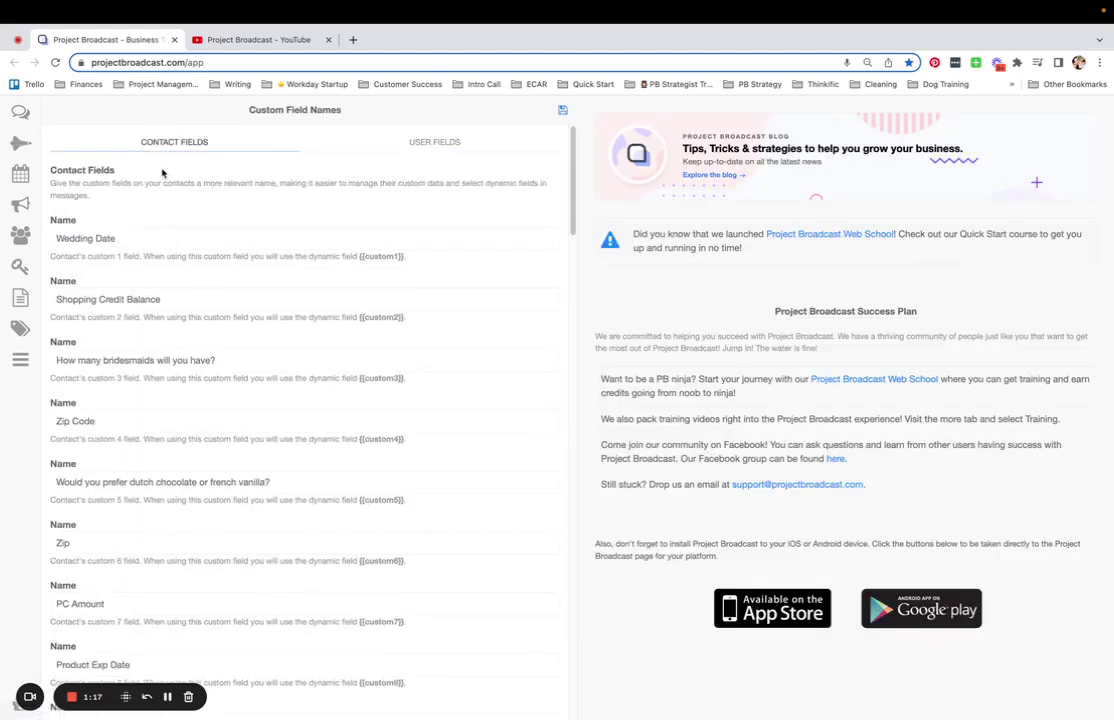
pyautogui.click(436, 144)
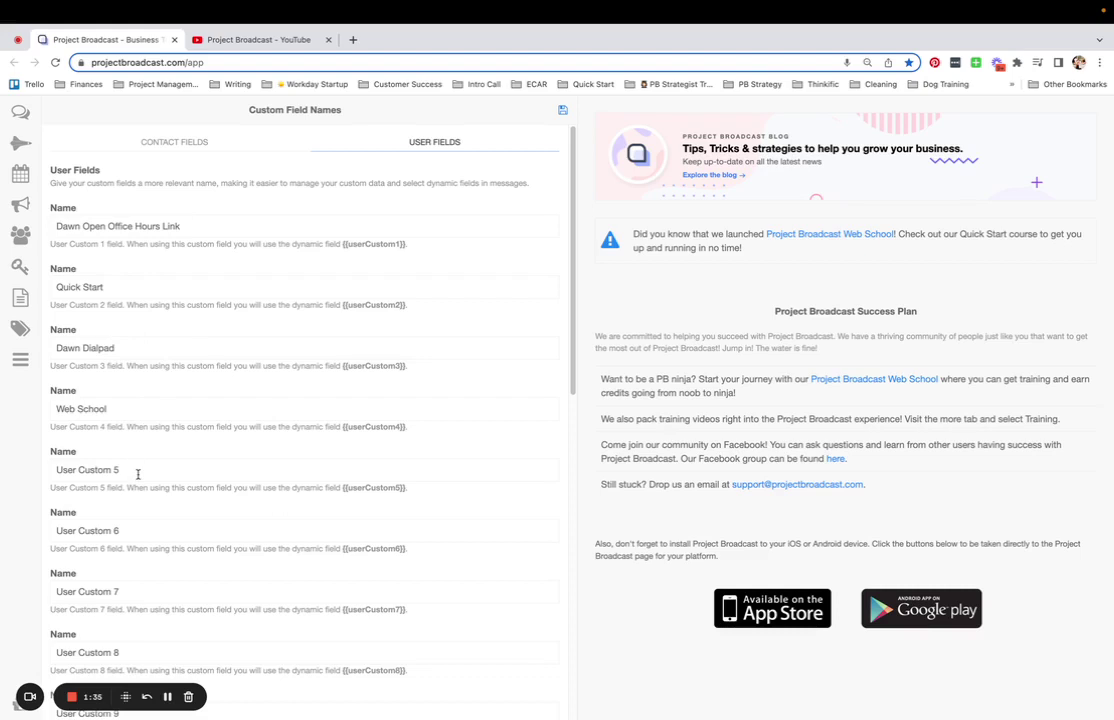
pyautogui.moveTo(137, 470); pyautogui.dragTo(47, 468)
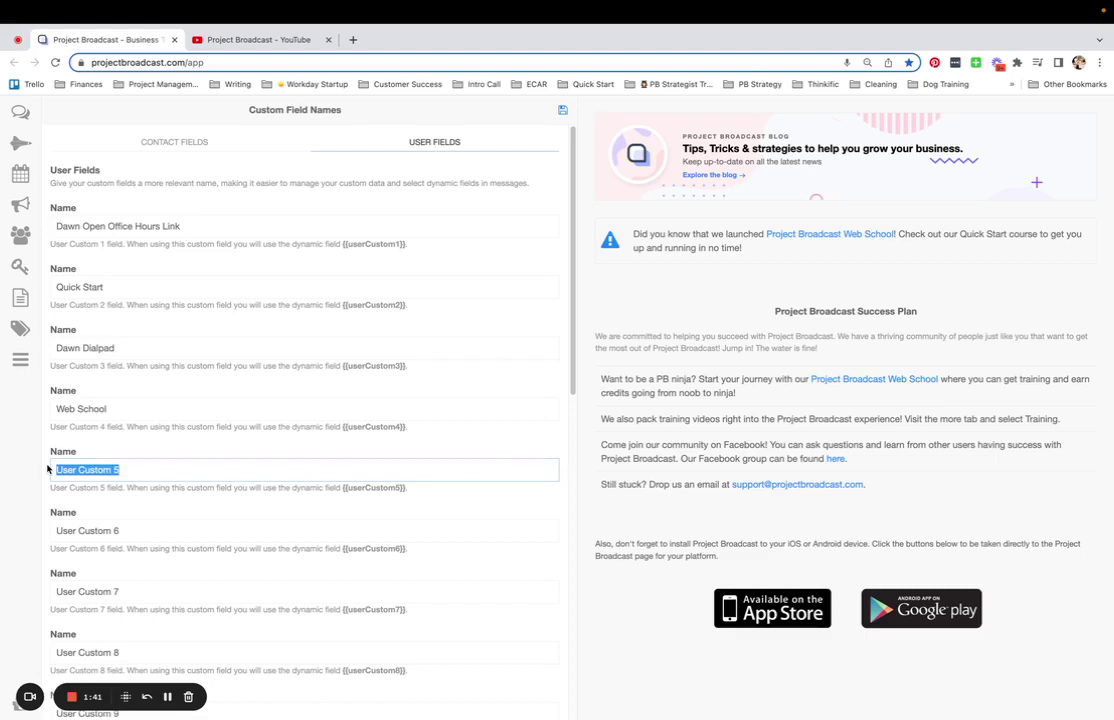
pyautogui.write('YouTube')
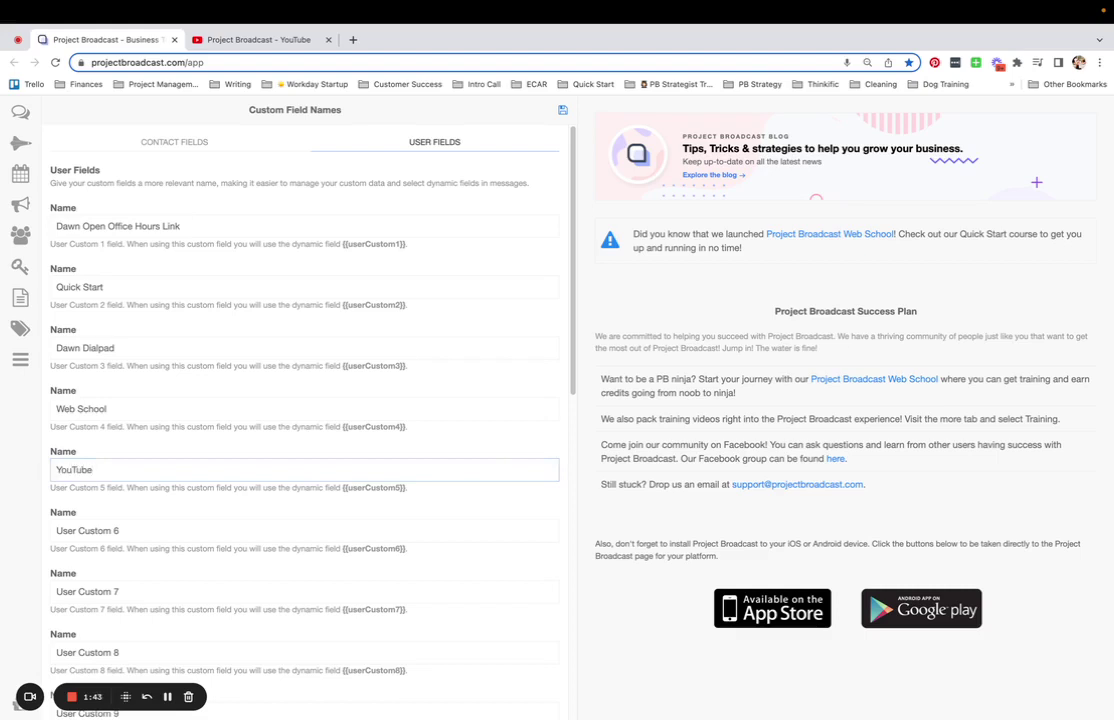
pyautogui.click(564, 113)
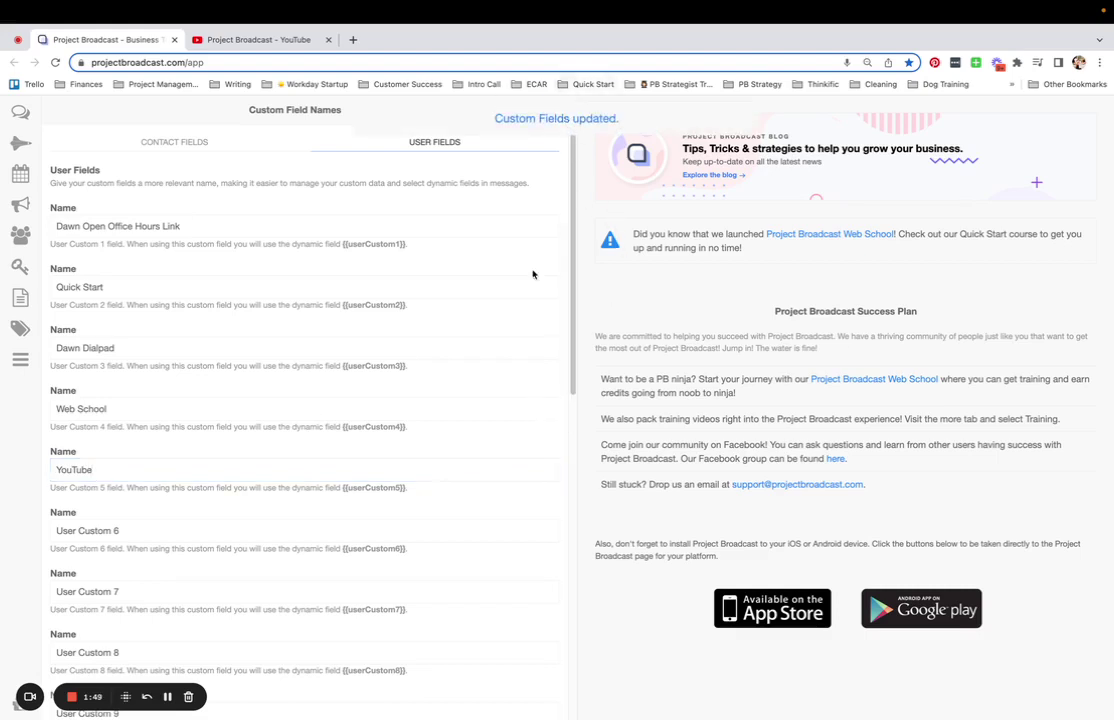
# Copy the Project Broadcast YouTube channel URL into the YouTube user custom field and save
pyautogui.click(21, 366)
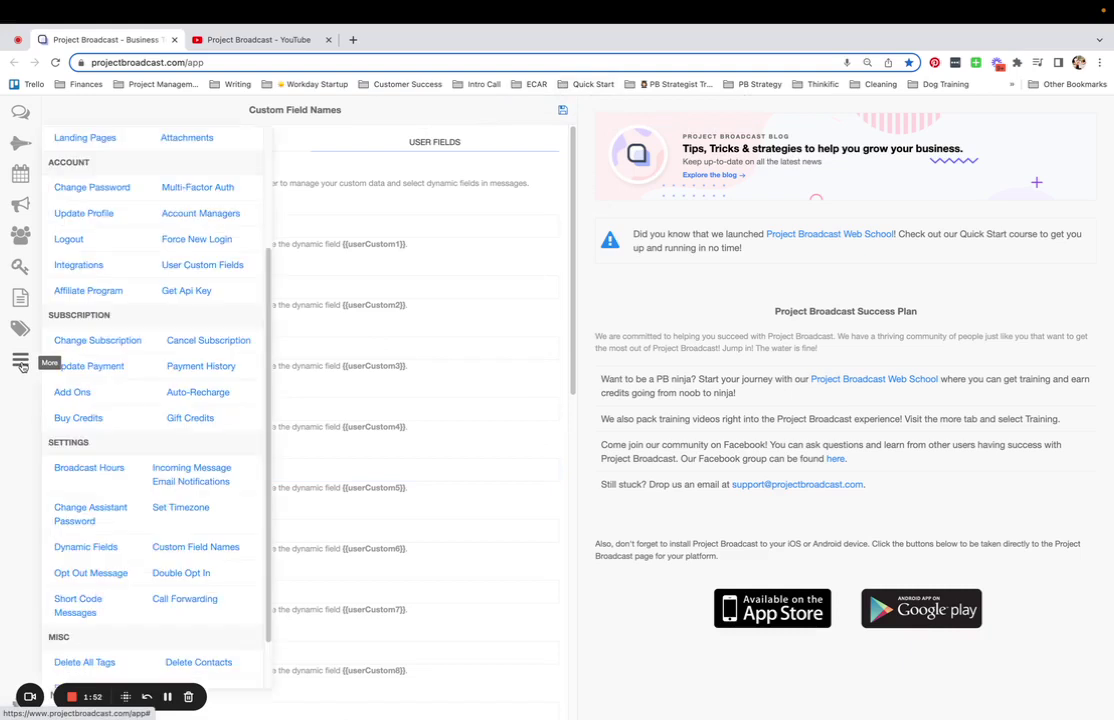
pyautogui.click(215, 268)
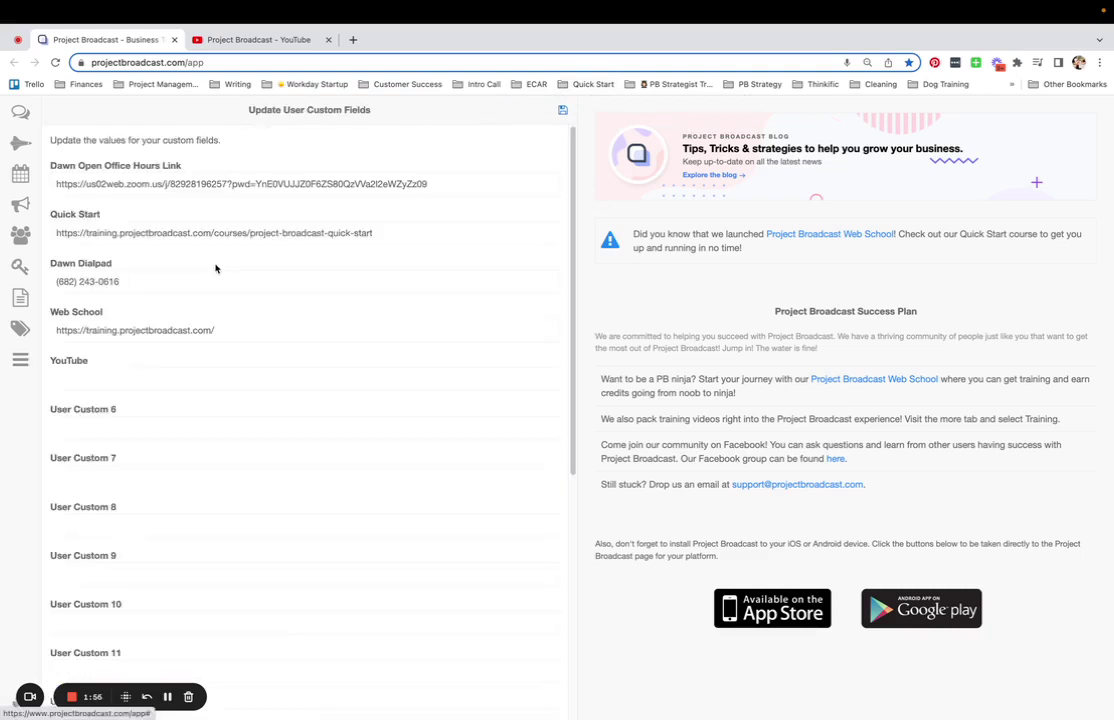
pyautogui.click(252, 41)
pyautogui.rightClick(242, 62)
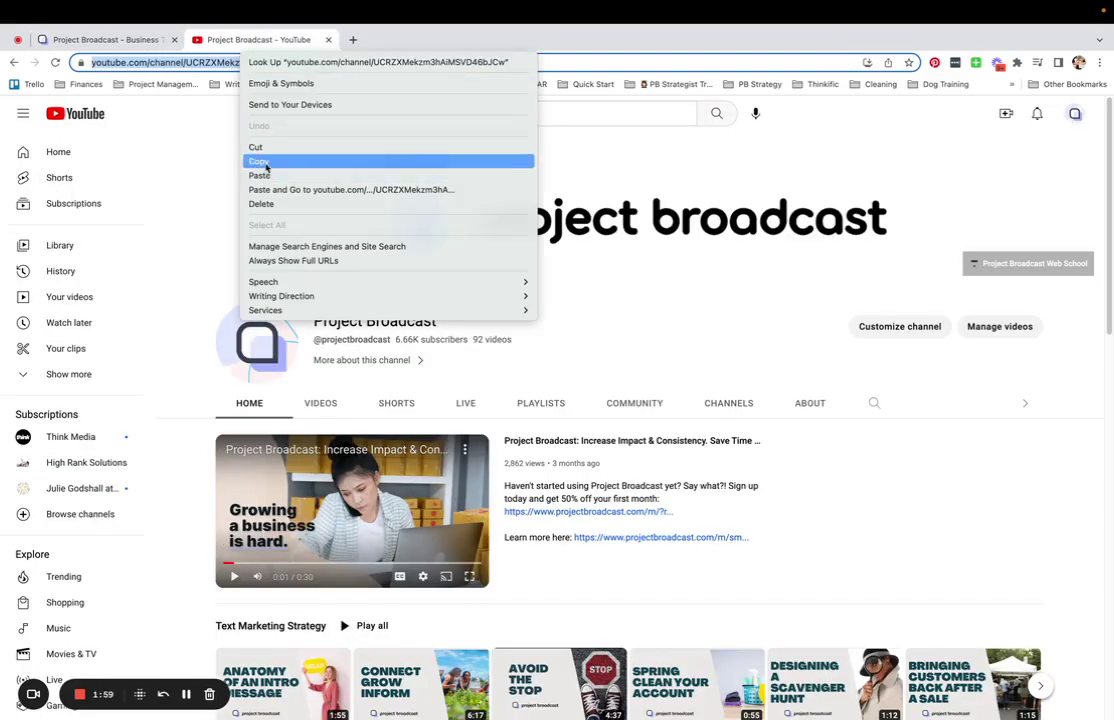
pyautogui.click(262, 162)
pyautogui.press('super+w')
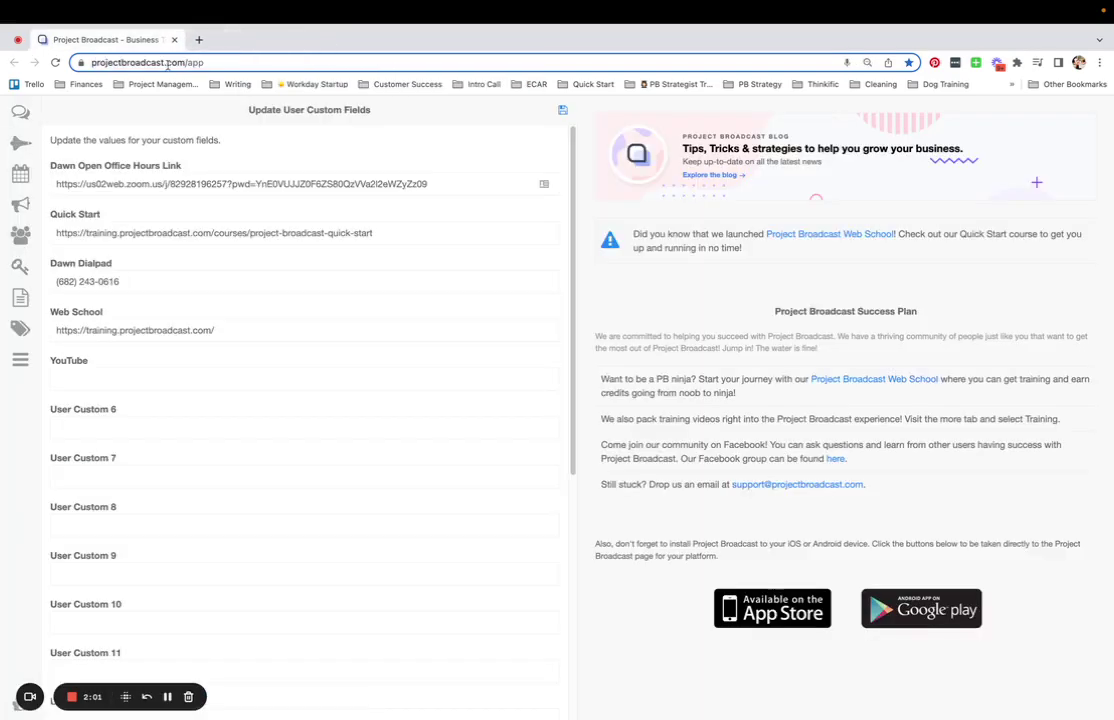
pyautogui.click(70, 379)
pyautogui.rightClick(74, 380)
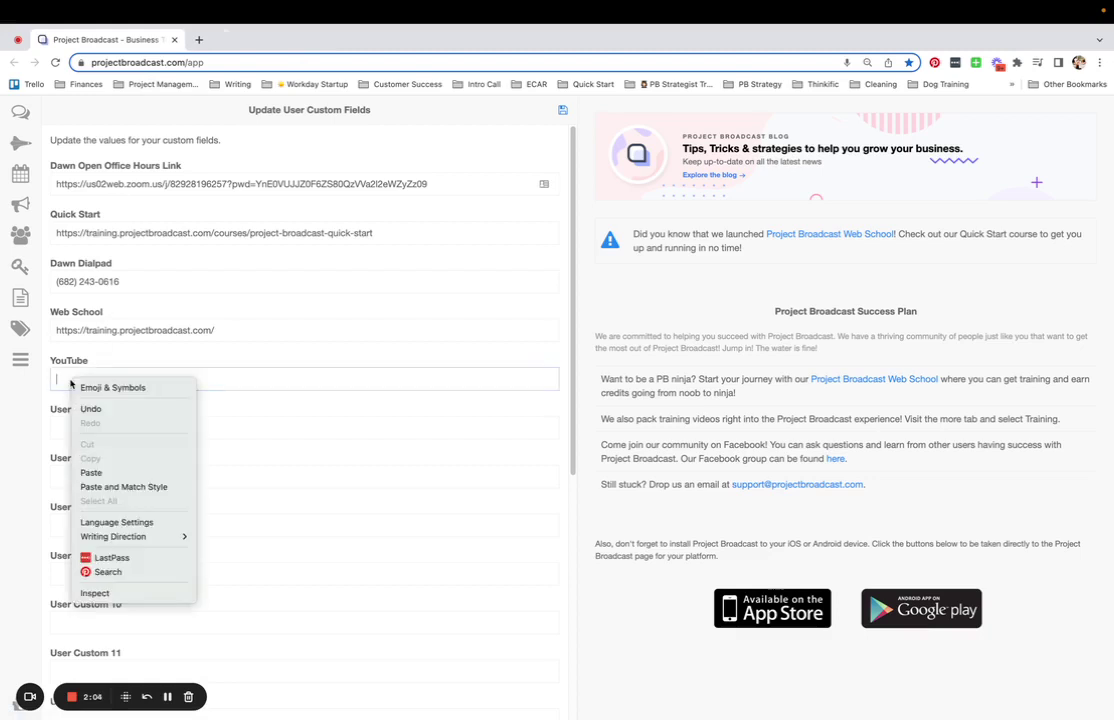
pyautogui.click(117, 479)
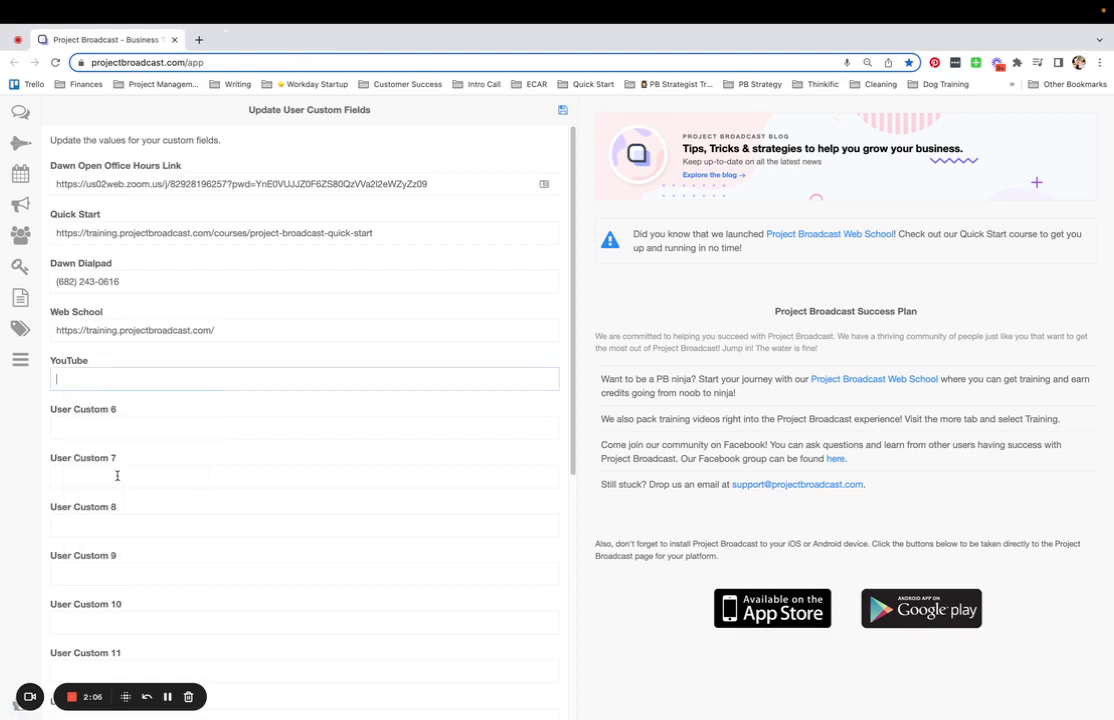
pyautogui.click(563, 114)
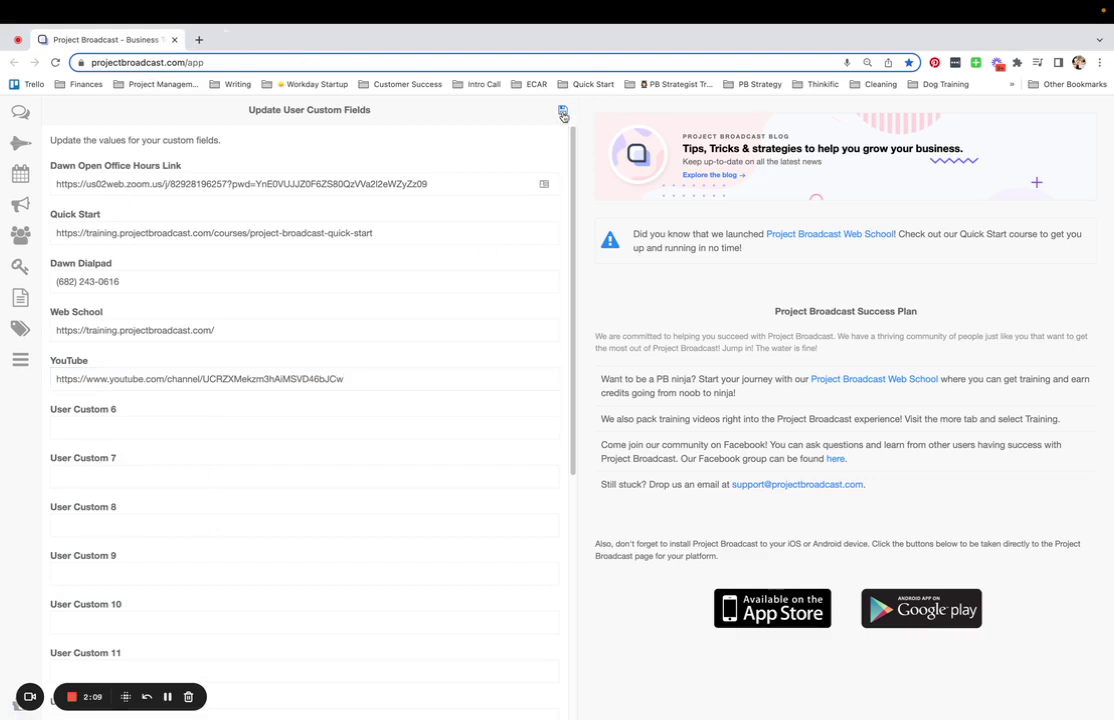
# Return to the chat inbox, browse the Dynamic Field picker, and close it without choosing a field
pyautogui.click(18, 116)
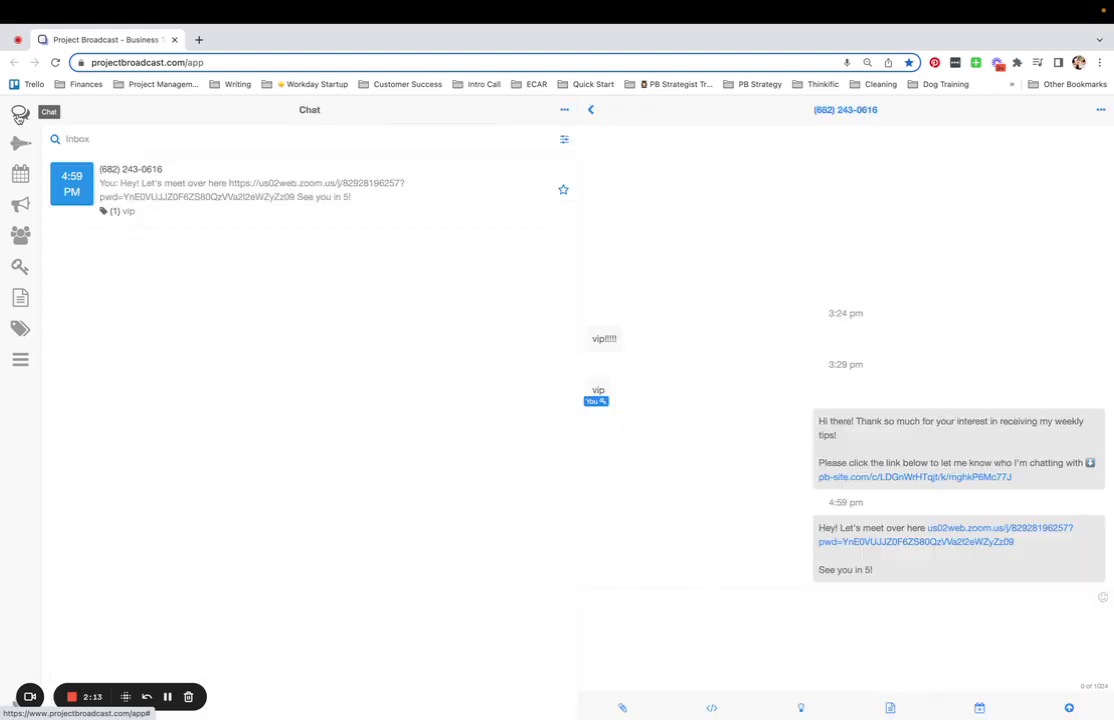
pyautogui.click(669, 642)
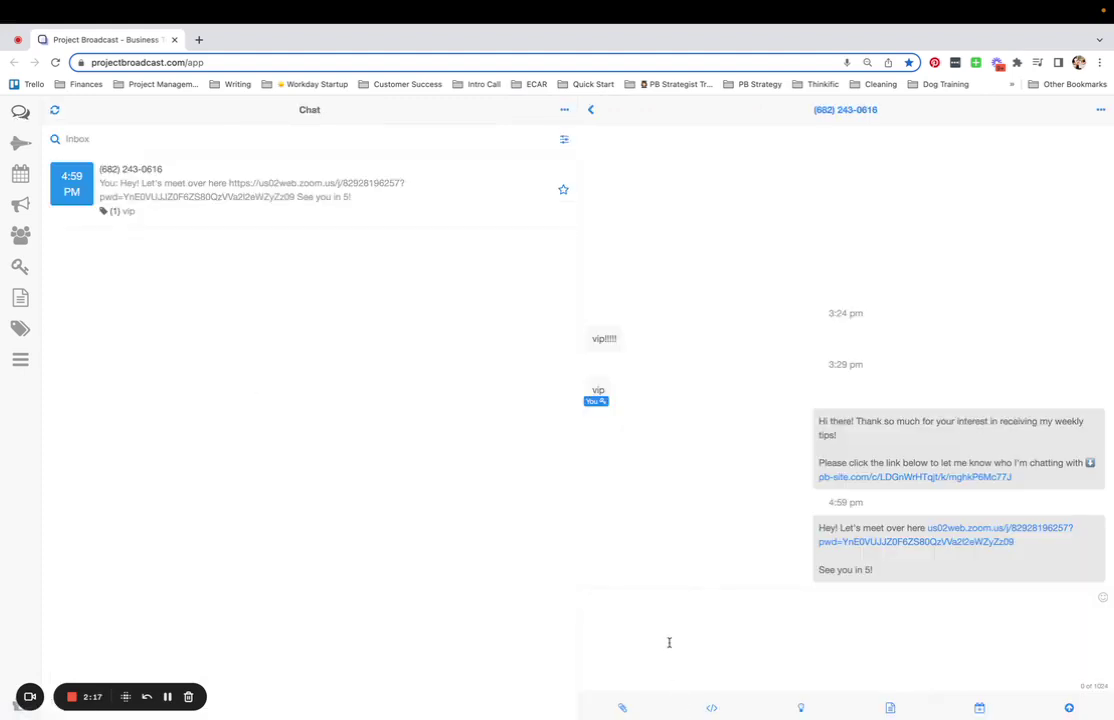
pyautogui.click(712, 710)
pyautogui.click(707, 563)
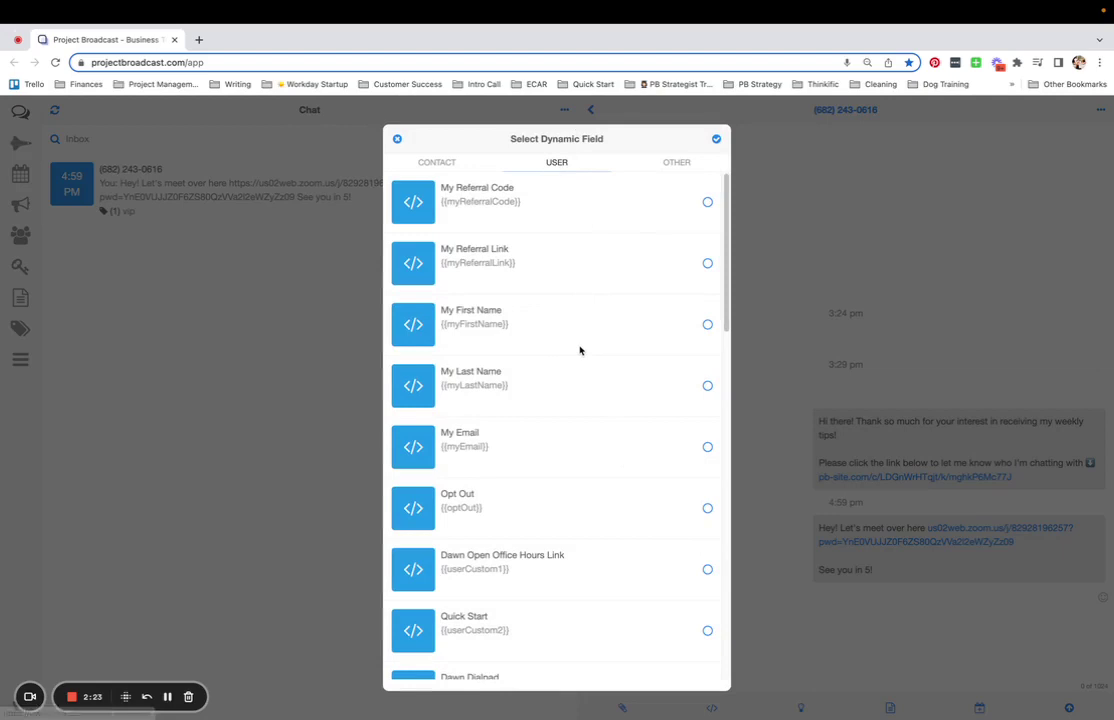
pyautogui.scroll(-5, 580, 350)
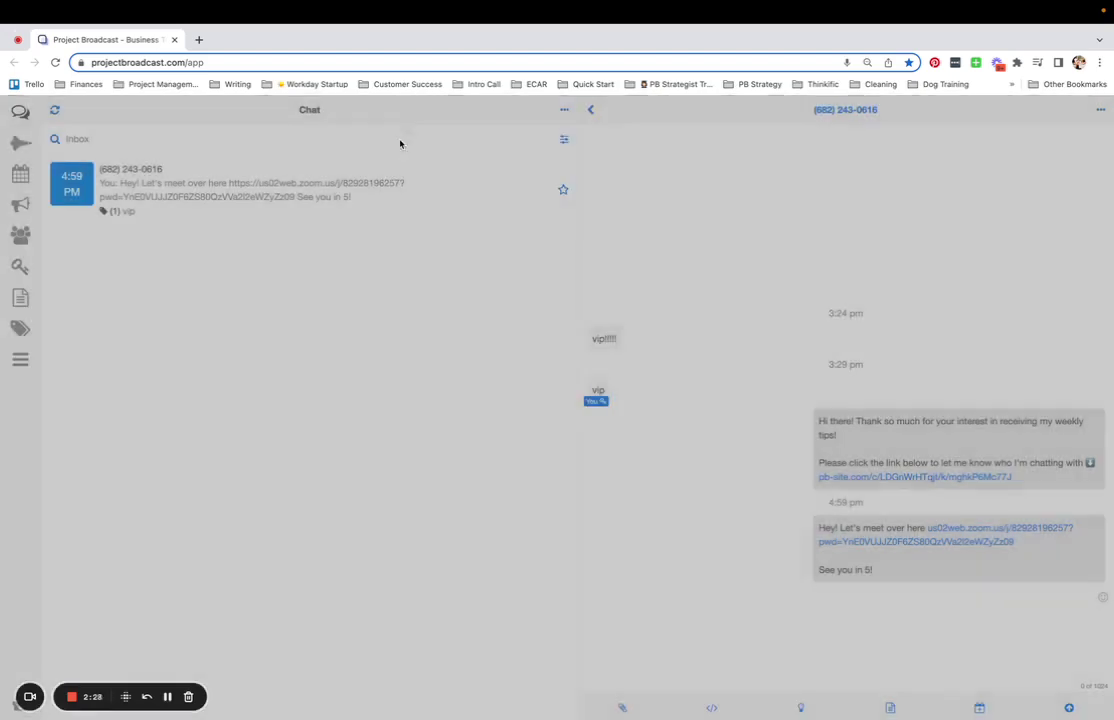
pyautogui.click(346, 122)
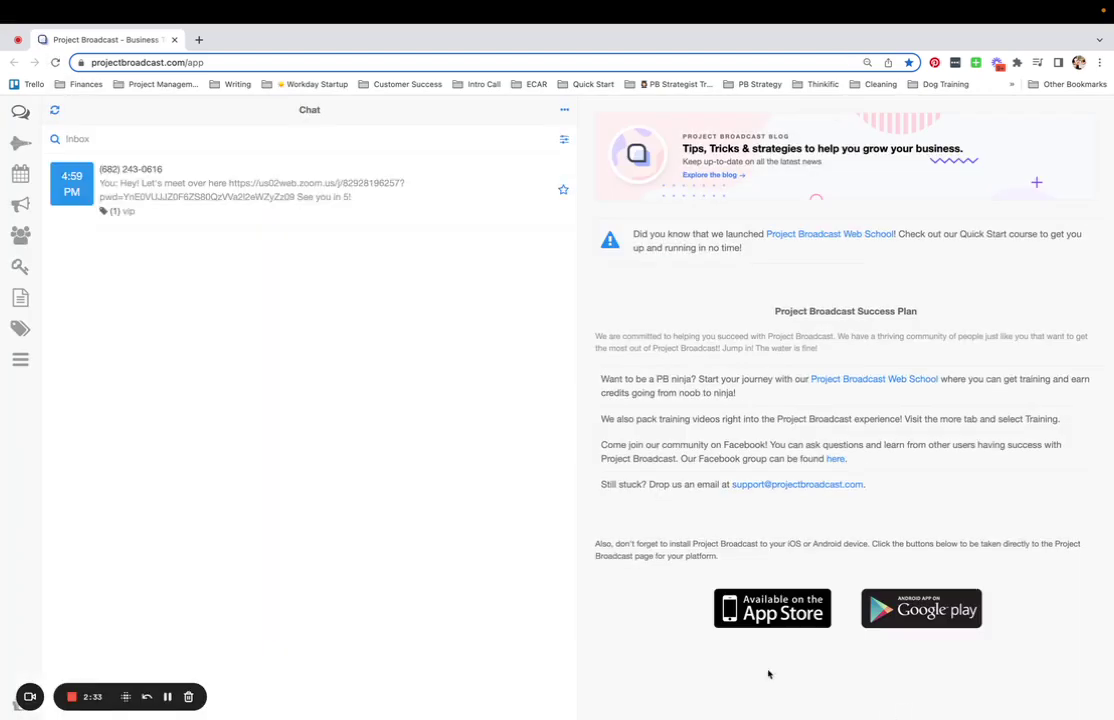
# Open the contact's conversation and insert the YouTube user field {{userCustom5}} into the message
pyautogui.click(168, 200)
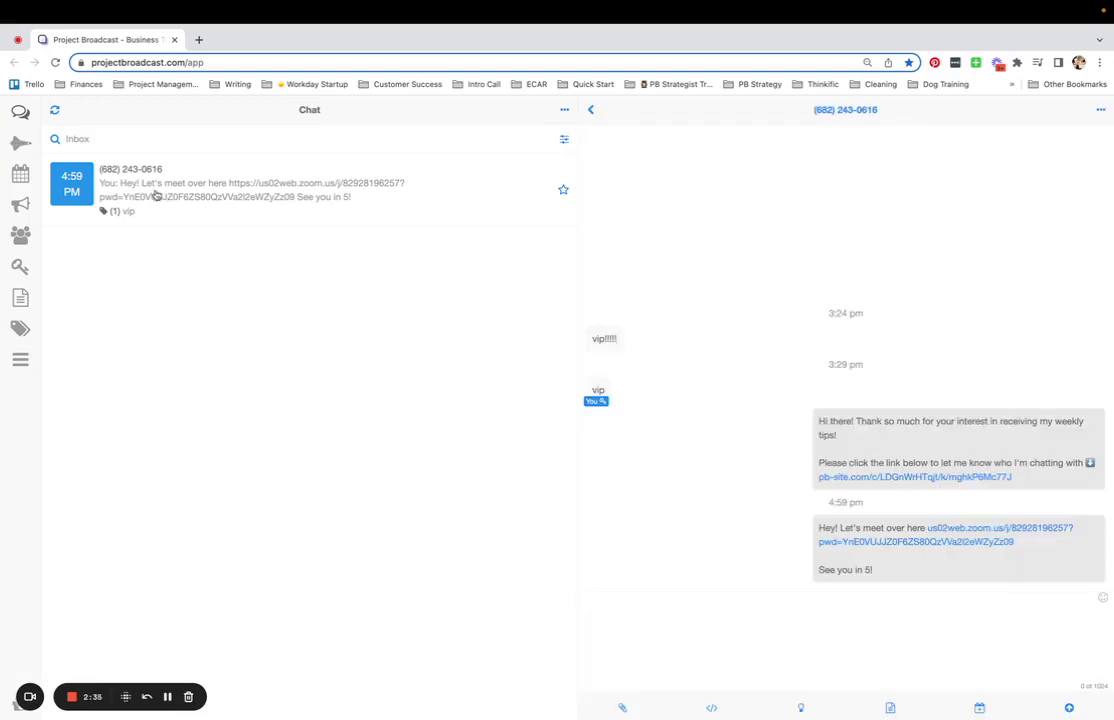
pyautogui.click(711, 710)
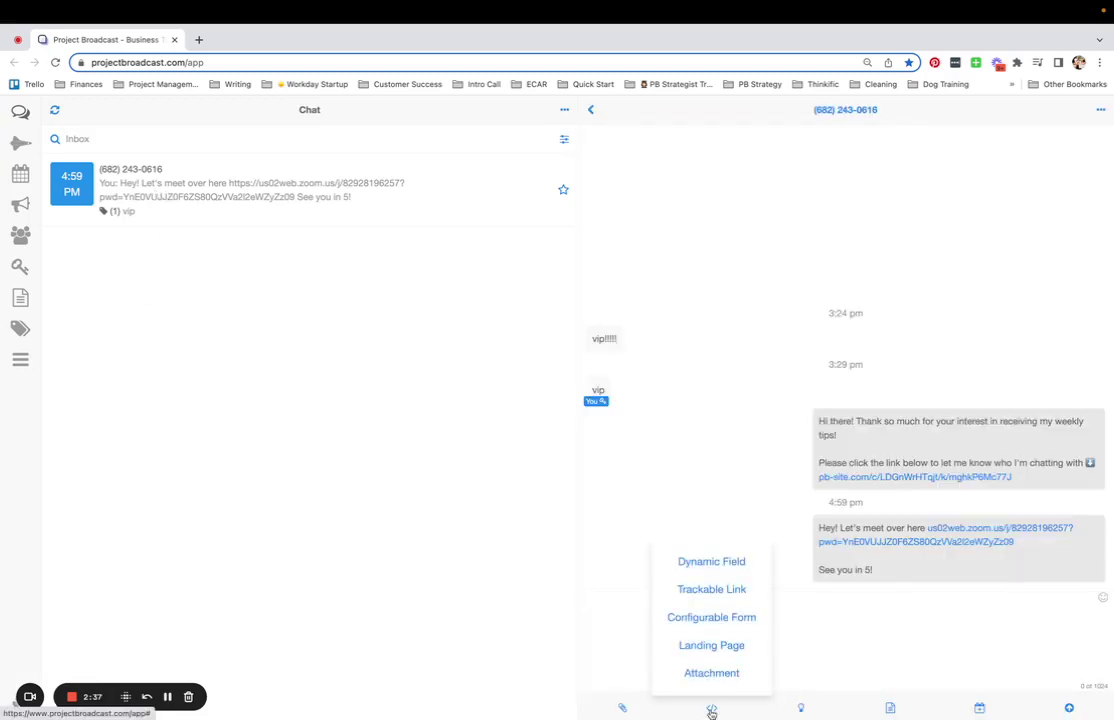
pyautogui.click(693, 561)
pyautogui.click(558, 161)
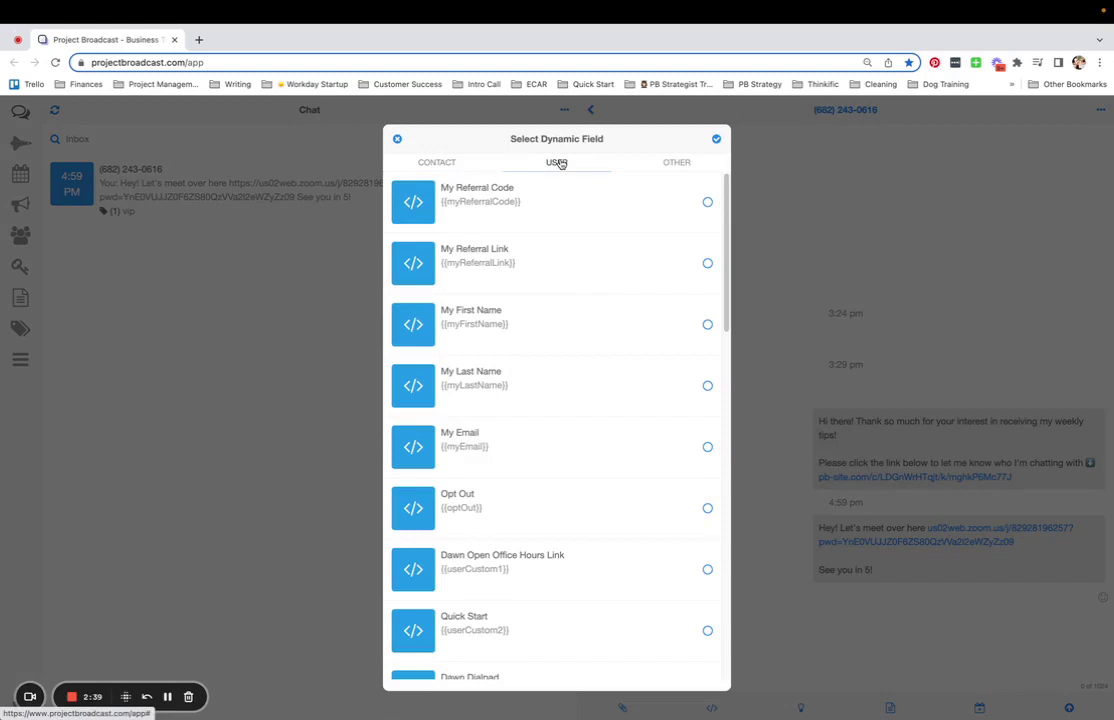
pyautogui.scroll(-3, 614, 478)
pyautogui.scroll(-3, 614, 479)
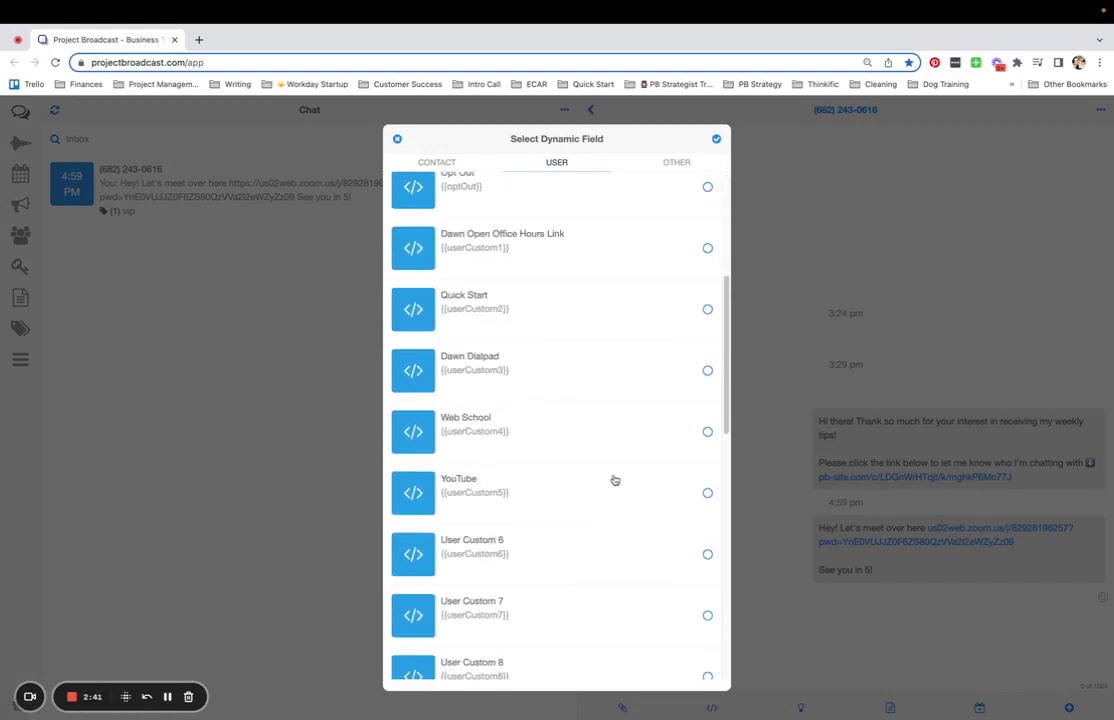
pyautogui.click(490, 493)
pyautogui.click(716, 139)
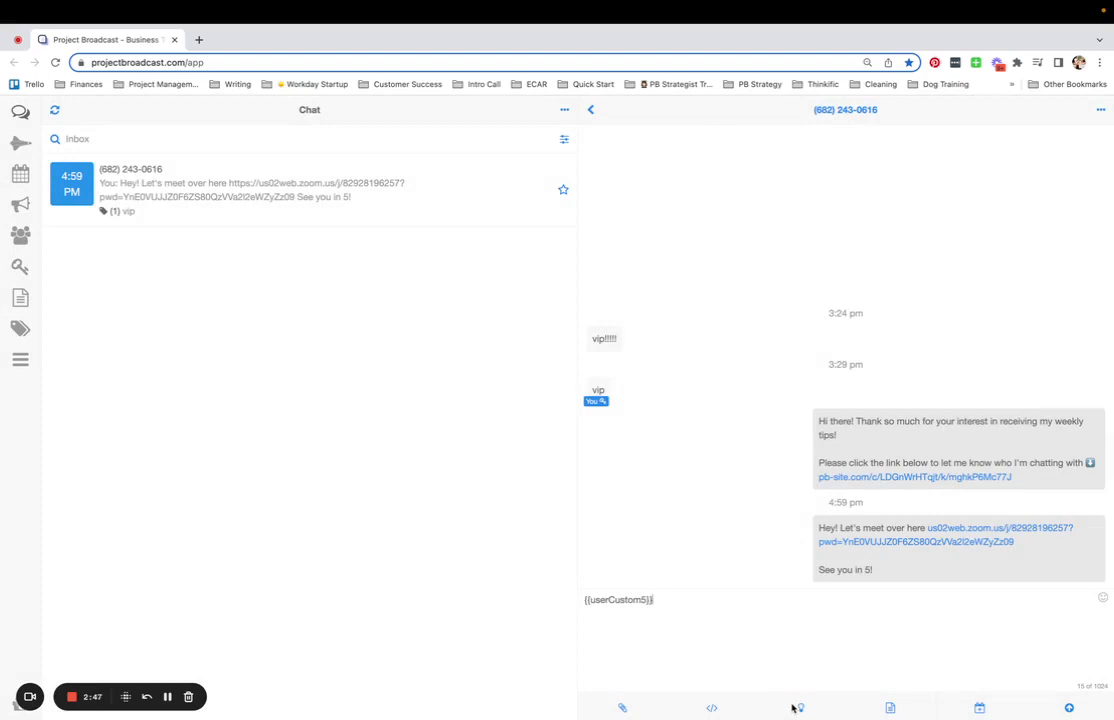
pyautogui.click(1069, 708)
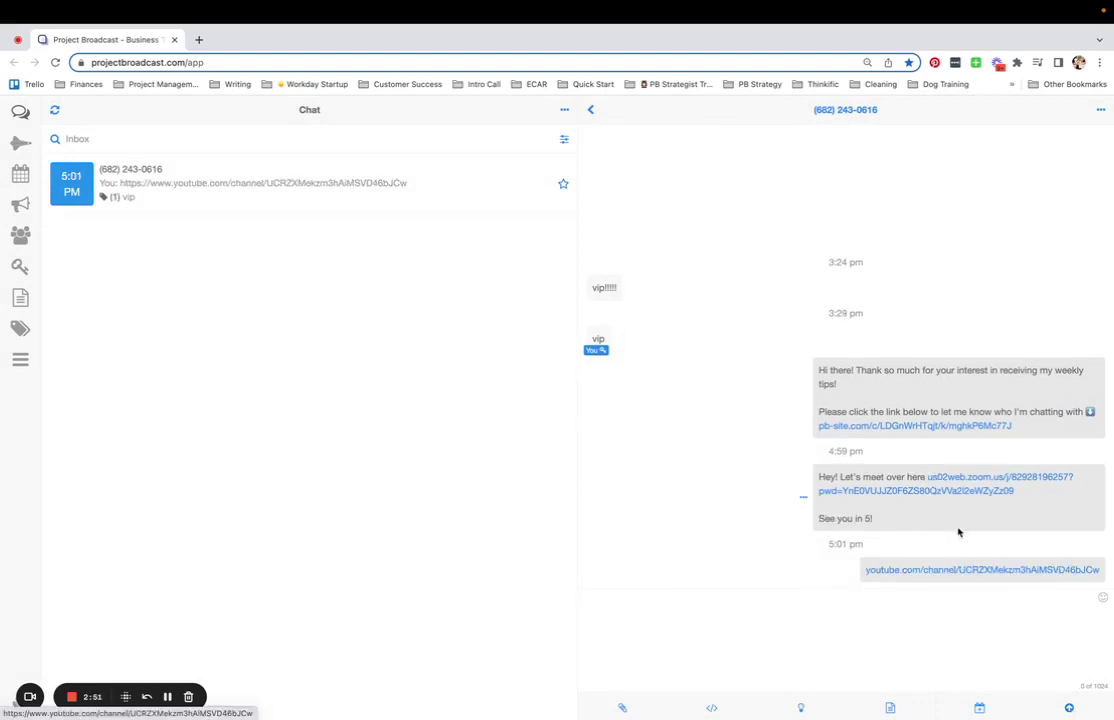
pyautogui.click(663, 640)
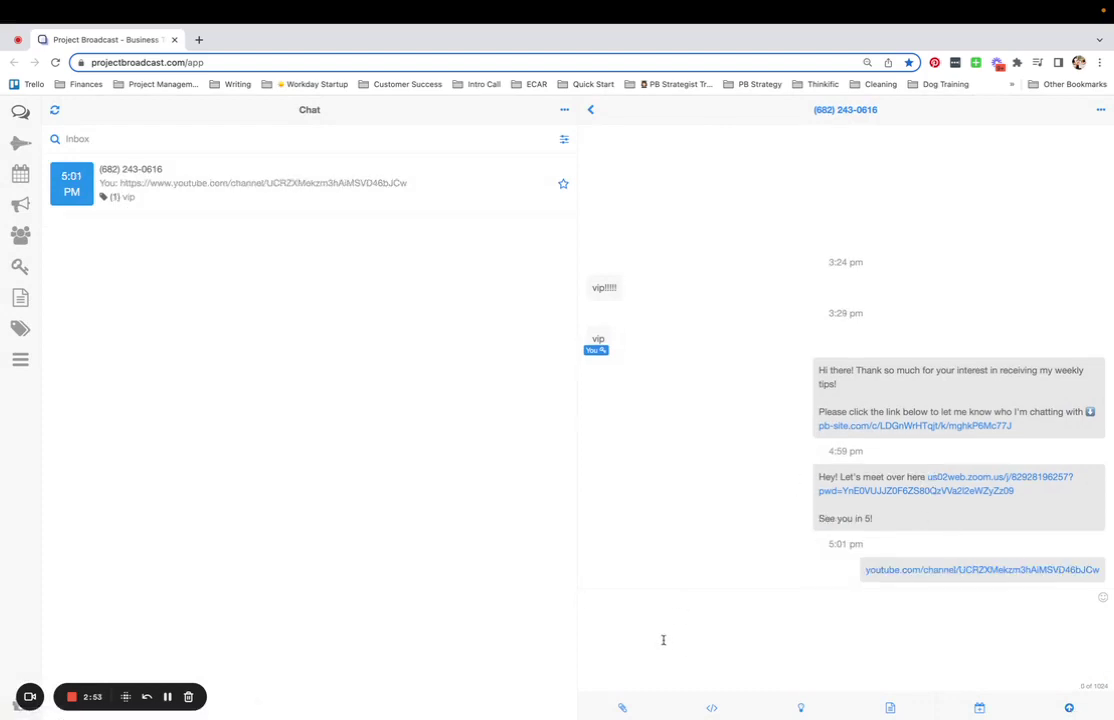